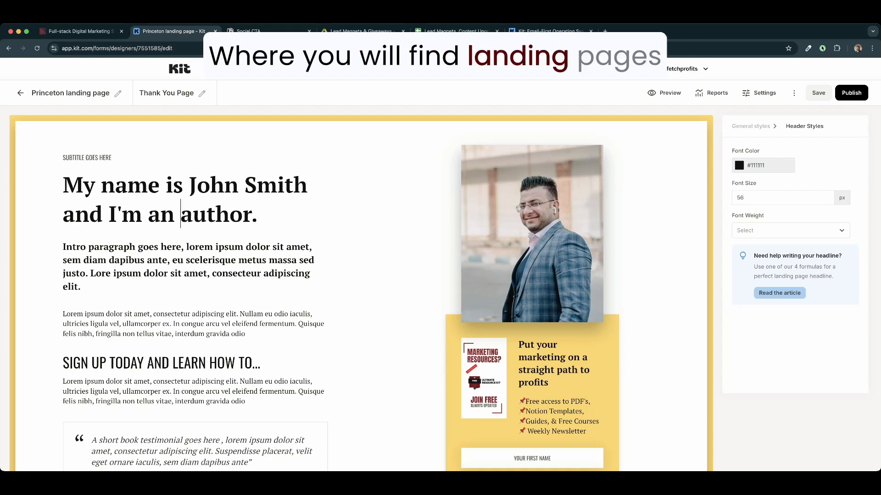
# Step: Go to Landing Pages & Forms and start creating a new landing page from the template gallery
pyautogui.moveTo(224, 68)
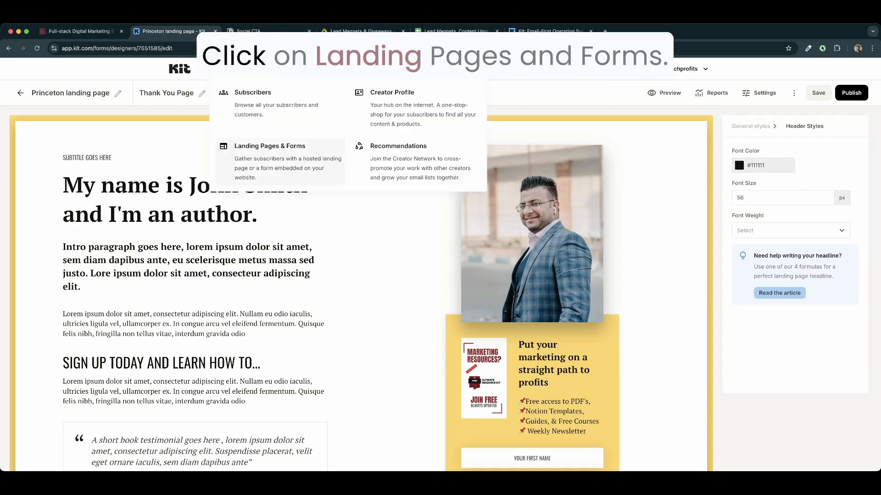
pyautogui.click(270, 151)
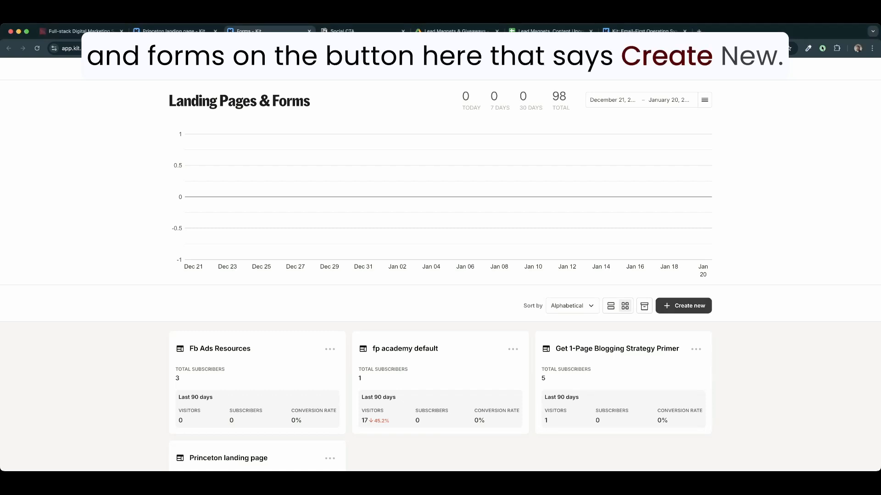
pyautogui.click(683, 306)
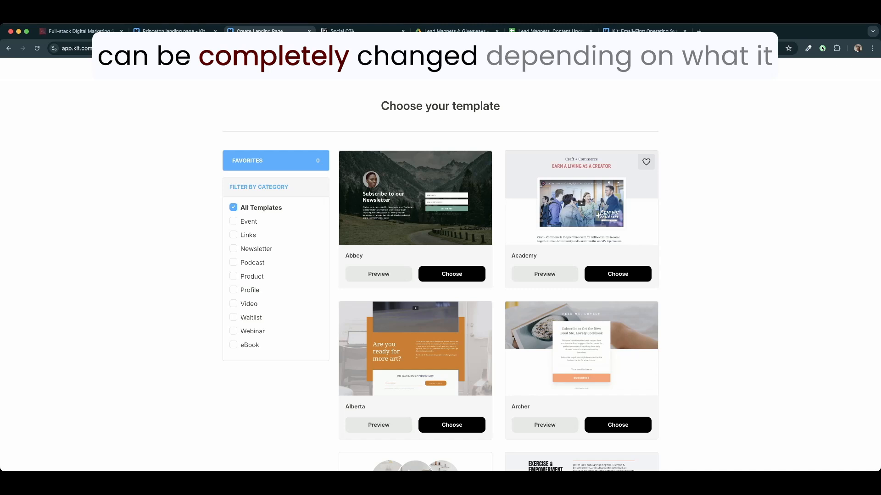
# Step: Filter the templates to Newsletter to preview the Franklin template, and open the Lead Magnets & Giveaways page
pyautogui.scroll(-1, 440, 257)
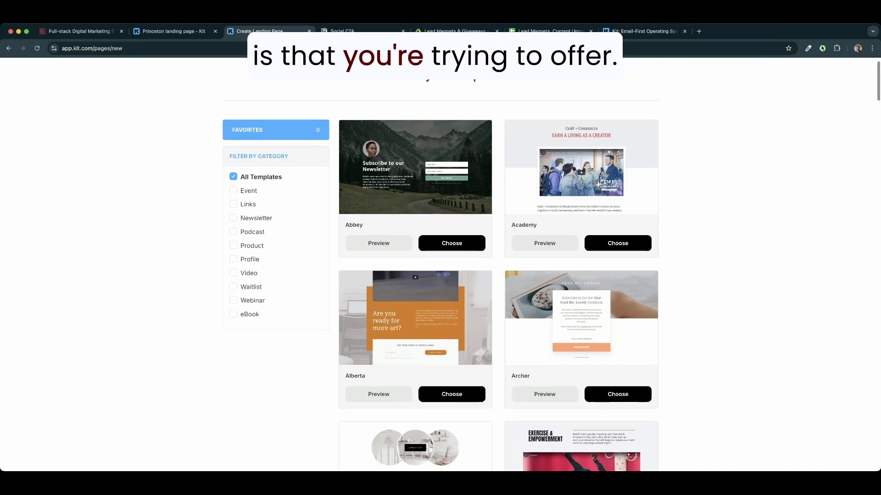
pyautogui.scroll(-1, 441, 257)
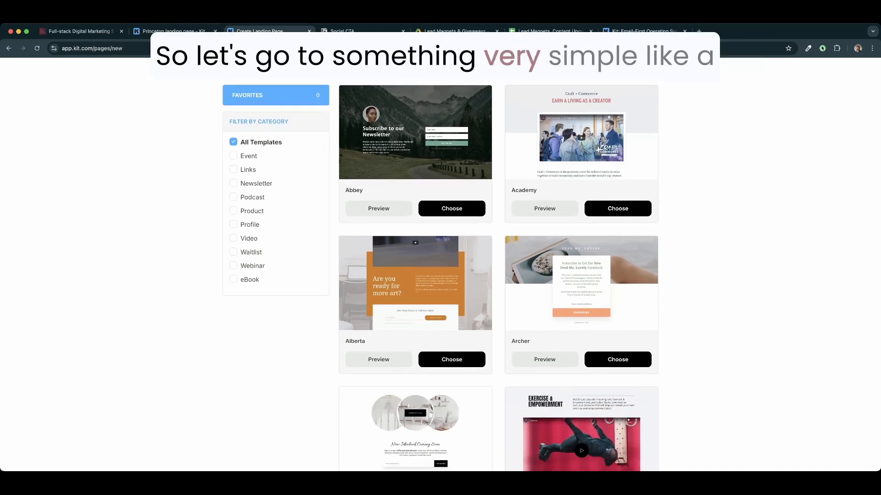
pyautogui.click(255, 184)
pyautogui.scroll(-3, 378, 361)
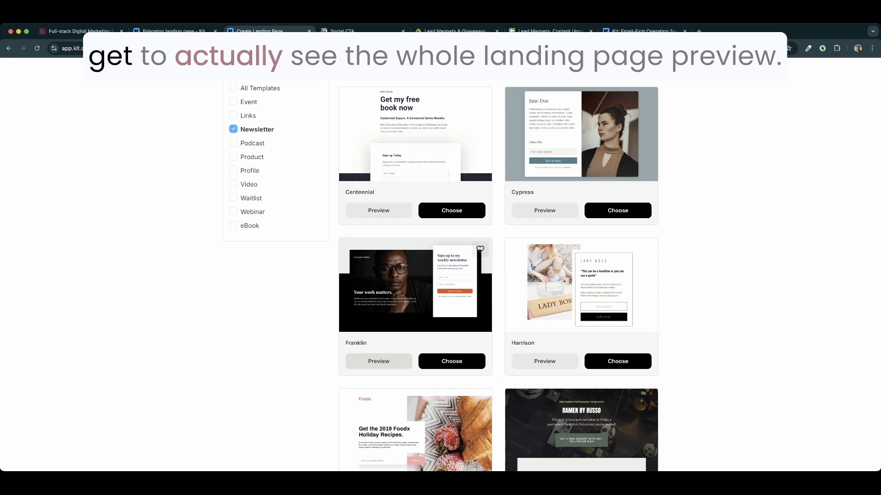
pyautogui.click(379, 361)
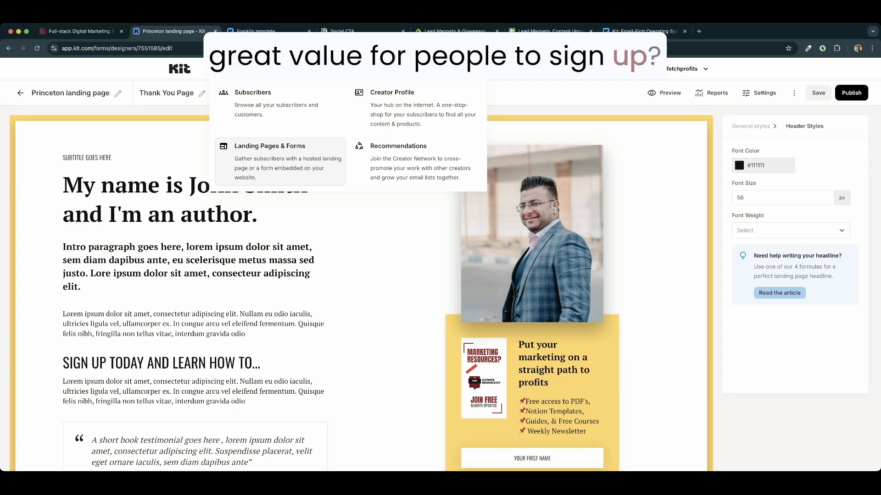
pyautogui.click(453, 31)
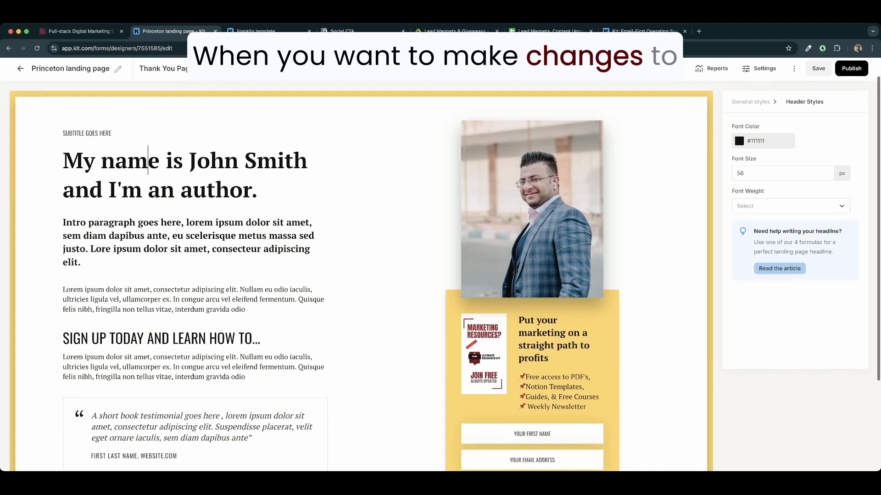
# Step: Replace the Princeton landing page's headline with "Dominate Marketing With The Free Ultimate Resource Kit"
pyautogui.scroll(1, 361, 275)
pyautogui.scroll(-1, 361, 275)
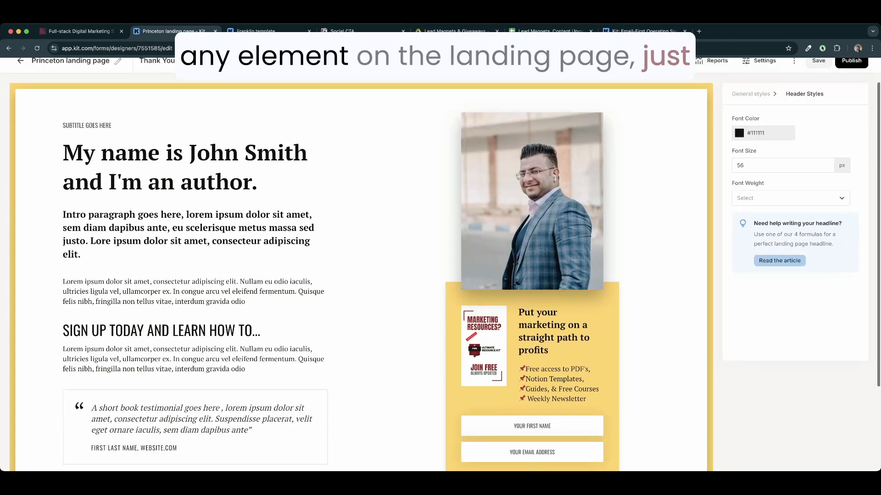
pyautogui.moveTo(259, 184); pyautogui.dragTo(62, 154)
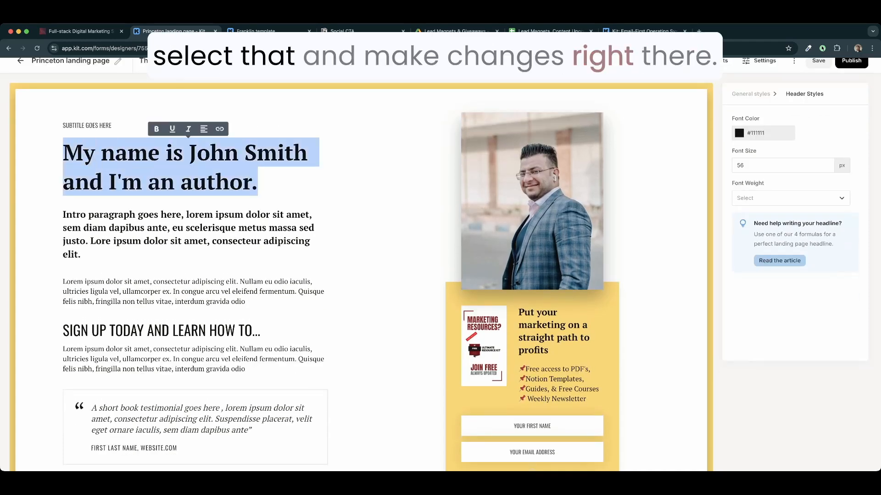
pyautogui.write('Dominate Marketing With The Free Ultimate Resource Kit')
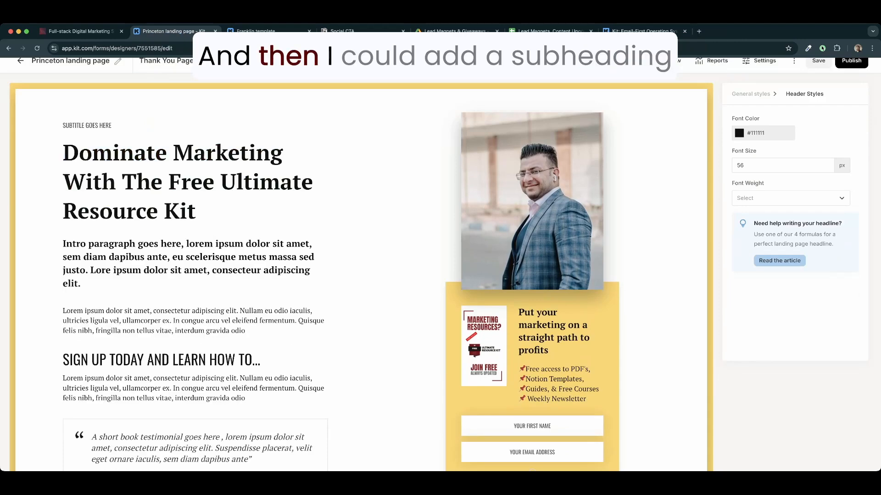
# Step: Replace the intro paragraph with text running from "Save thousands of hours NOT looking around" to "building custom marketing workflows, you have it all."
pyautogui.moveTo(82, 284); pyautogui.dragTo(63, 243)
pyautogui.write('Save thousands of hours NOT looking around for some of the best marketing resources you can get your hands on. Listed into categories — from regular marketing to complex automations; from using specific tools to building custom marketing workflows, you have it all.')
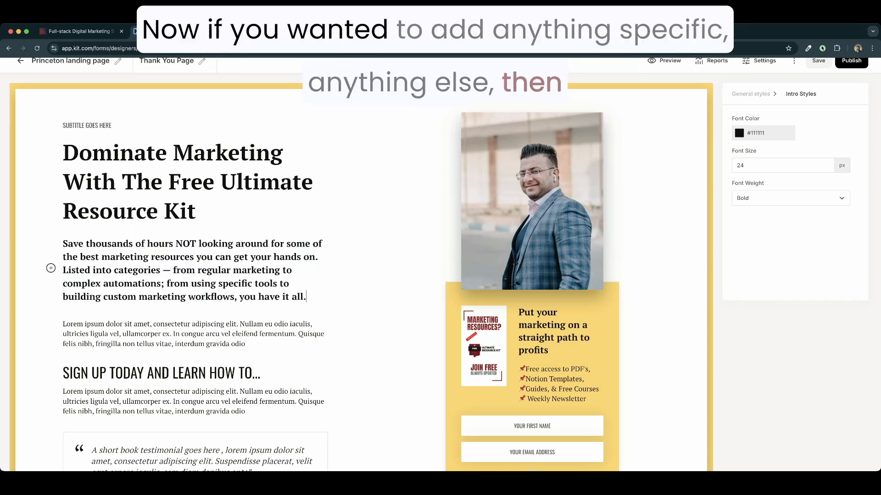
# Step: Insert an unordered list below the intro: Ultimate Resource Kit, Facebook Ads Resources, 5 Exclusive Videos: Chart the right path for your marketing, Free Digital Marketing Course
pyautogui.scroll(-2, 440, 266)
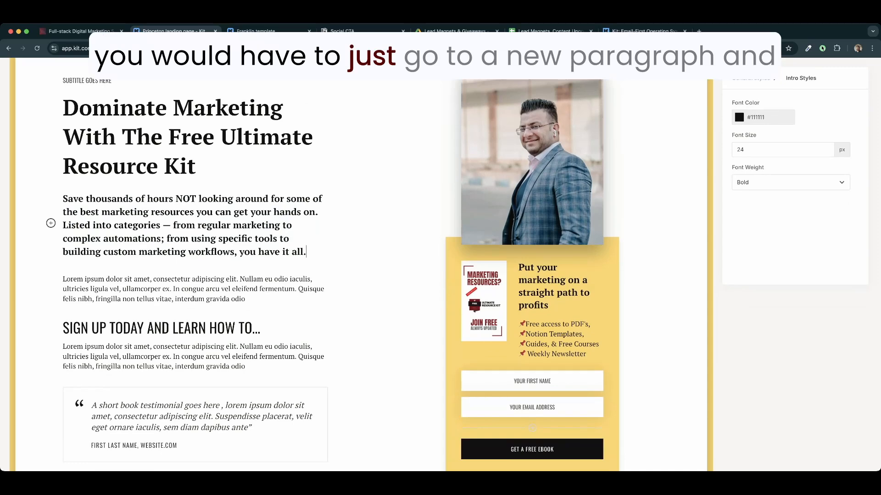
pyautogui.press('Return')
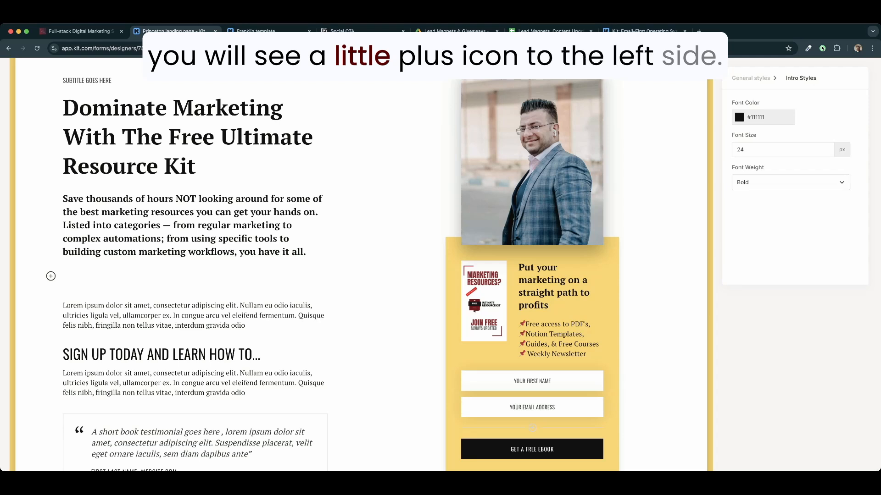
pyautogui.click(50, 276)
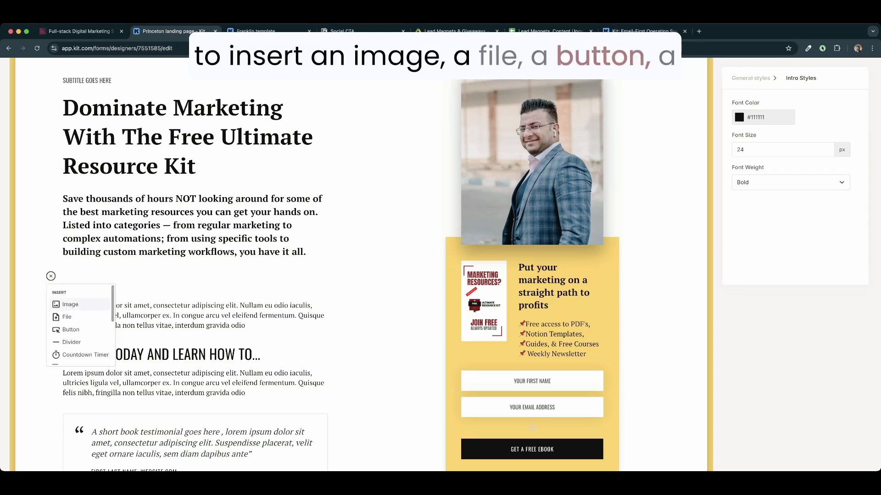
pyautogui.scroll(-2, 80, 326)
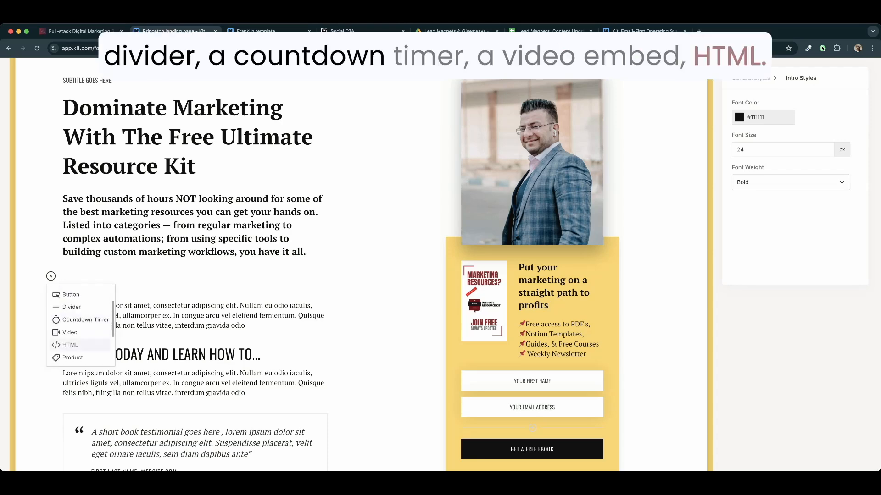
pyautogui.scroll(-2, 80, 328)
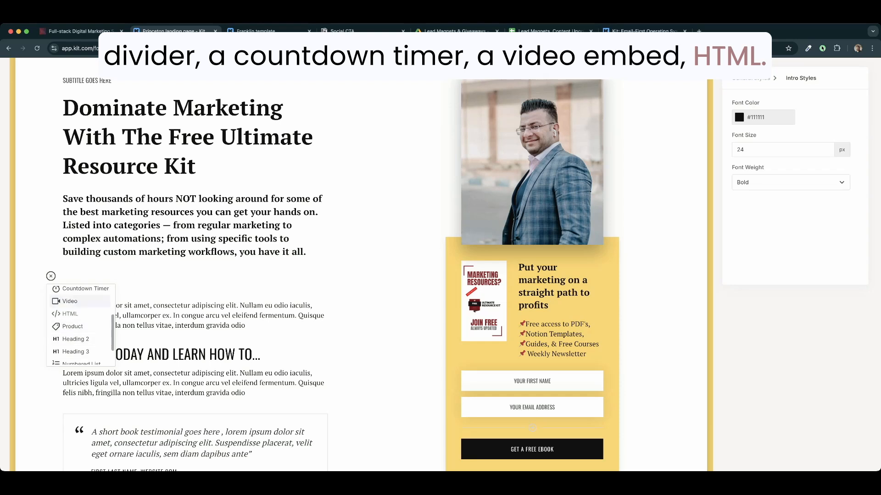
pyautogui.scroll(-2, 80, 339)
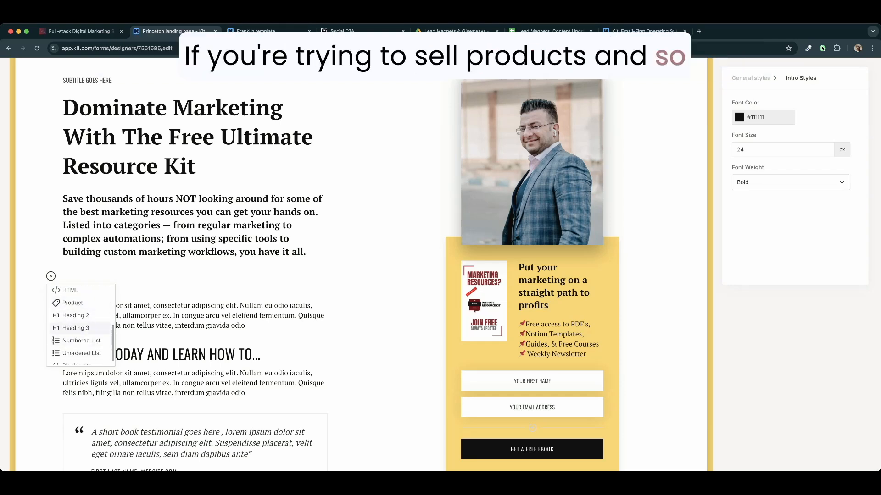
pyautogui.scroll(-1, 80, 328)
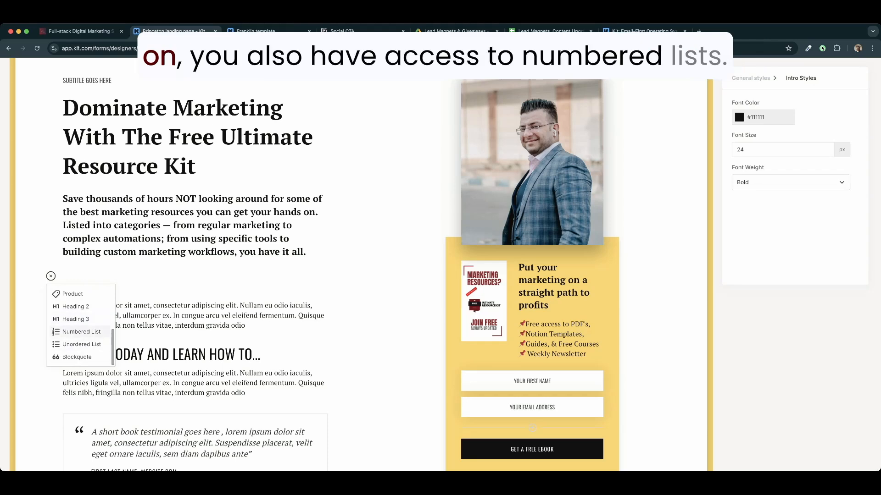
pyautogui.press('Down')
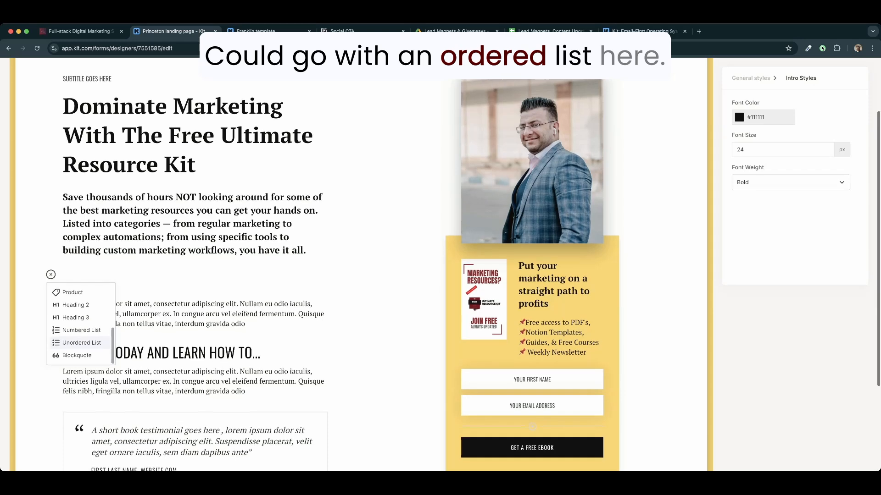
pyautogui.press('Return')
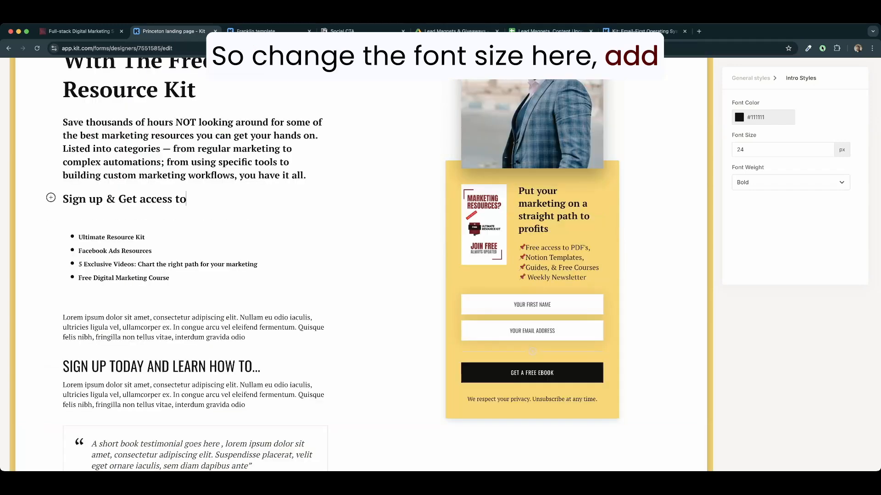
# Step: Complete the line above the bulleted list as "Sign up & Get access to 👇"
pyautogui.write('👇')
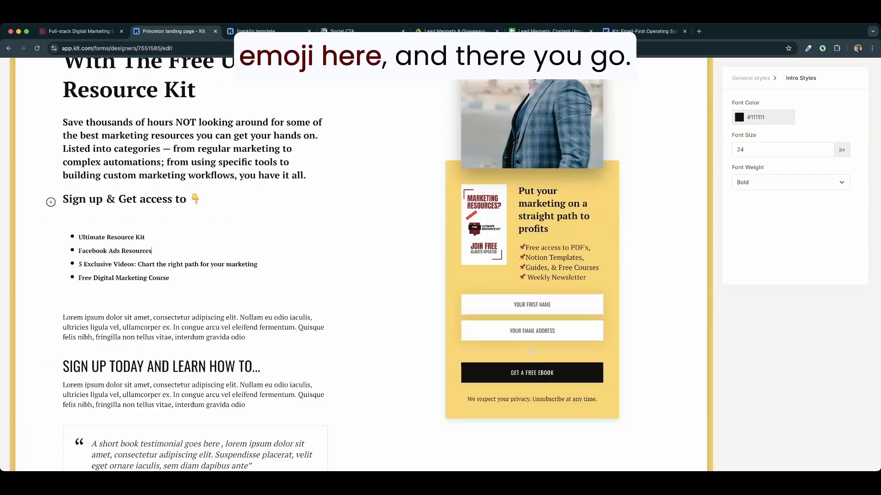
pyautogui.click(145, 238)
# Step: Set the font color of the body text style, used by the lorem ipsum paragraph under the list, to #740303
pyautogui.scroll(-1, 195, 275)
pyautogui.scroll(-2, 195, 275)
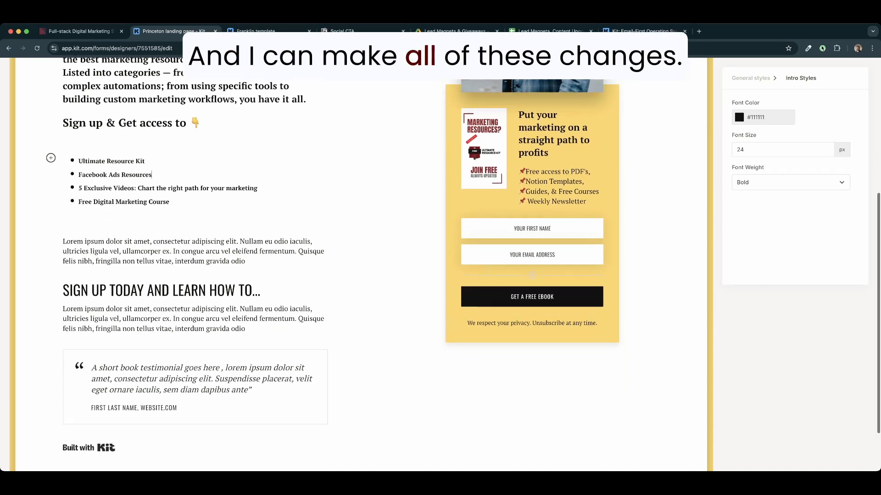
pyautogui.moveTo(246, 216); pyautogui.dragTo(66, 196)
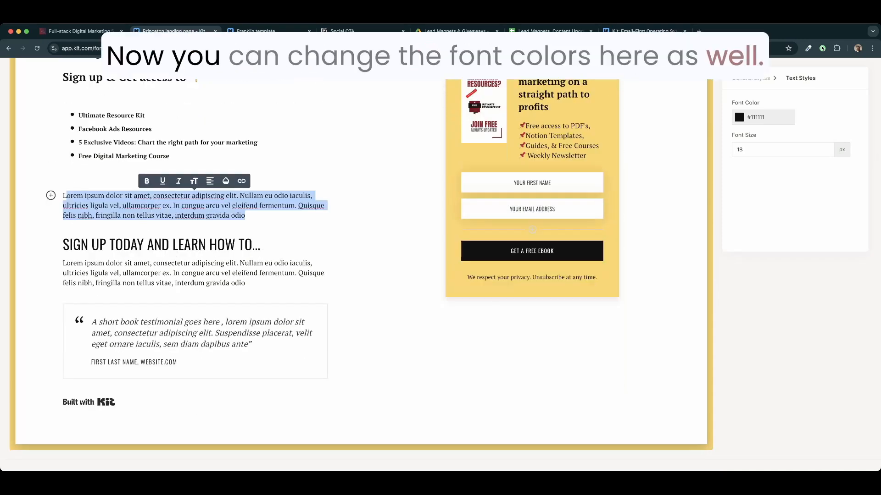
pyautogui.scroll(3, 195, 276)
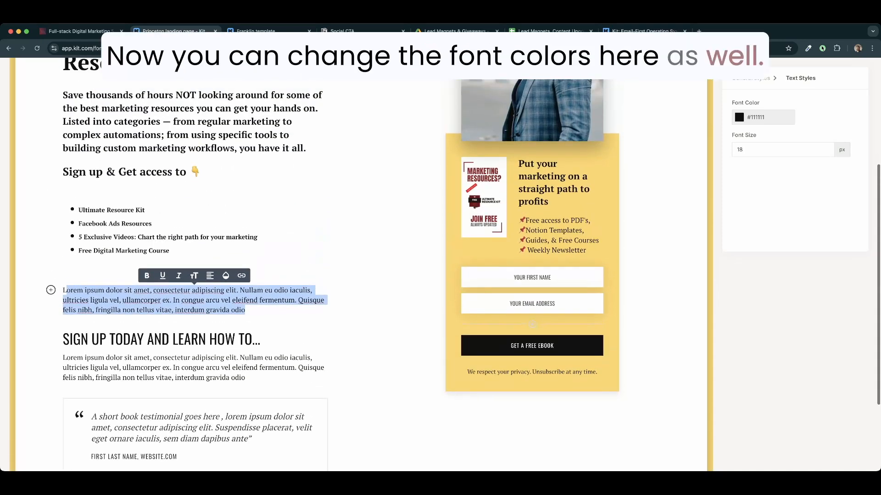
pyautogui.moveTo(188, 180); pyautogui.dragTo(63, 180)
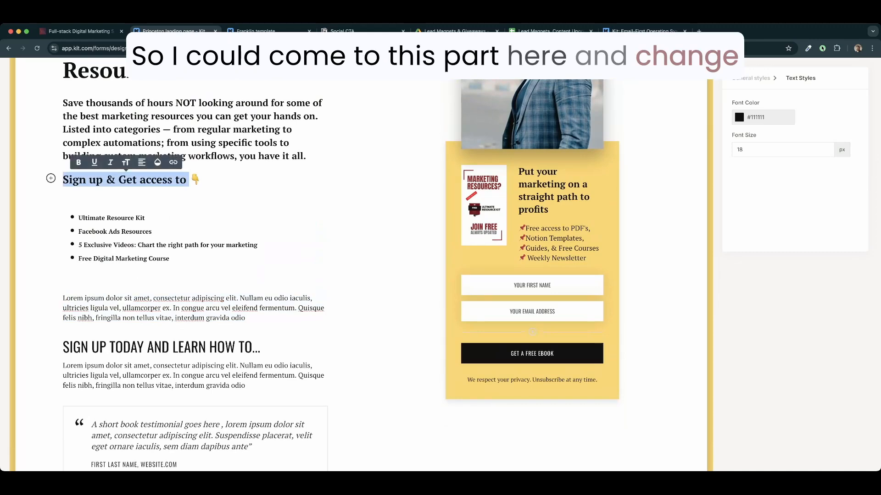
pyautogui.click(752, 118)
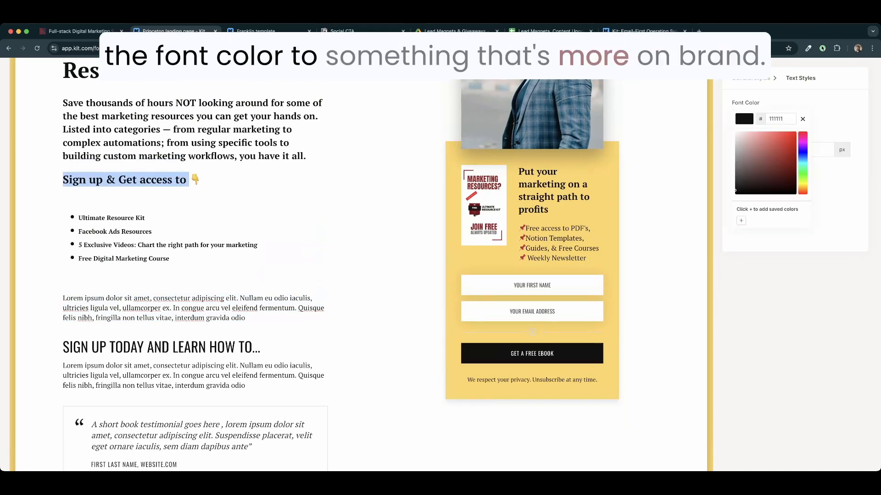
pyautogui.click(794, 166)
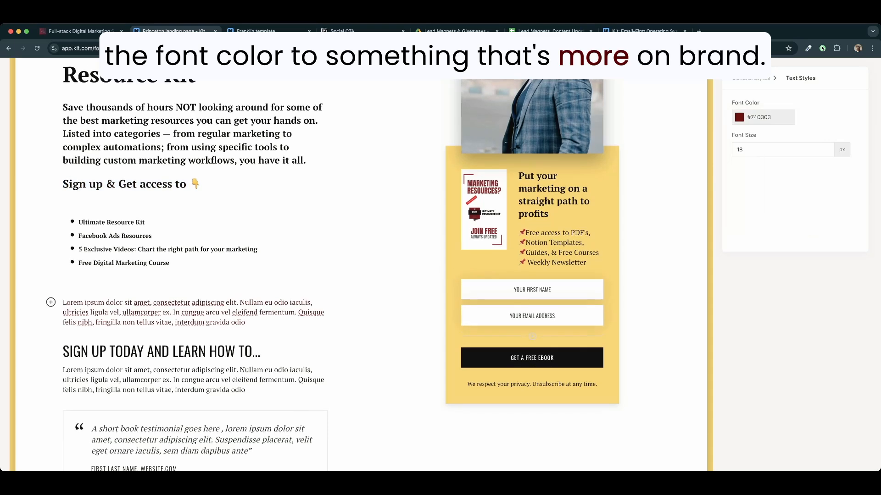
# Step: Recolor only the words "Sign up & Get access to" dark red using inline text color
pyautogui.moveTo(189, 182); pyautogui.dragTo(63, 182)
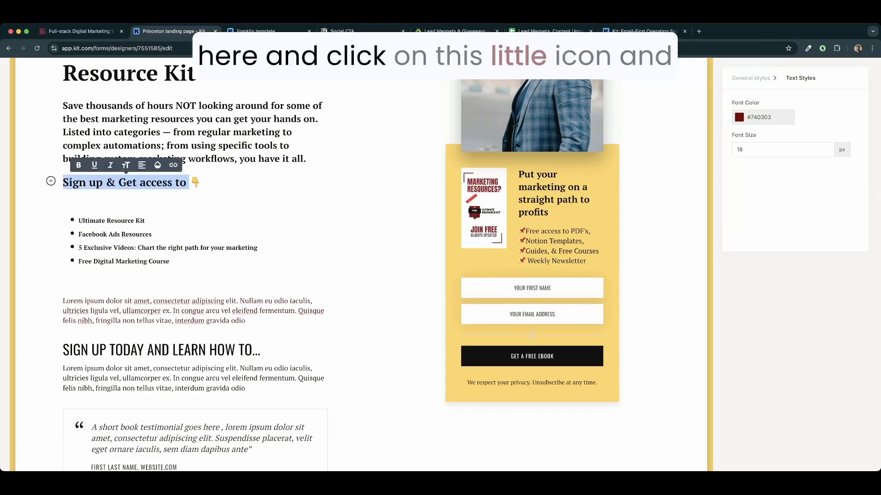
pyautogui.click(158, 165)
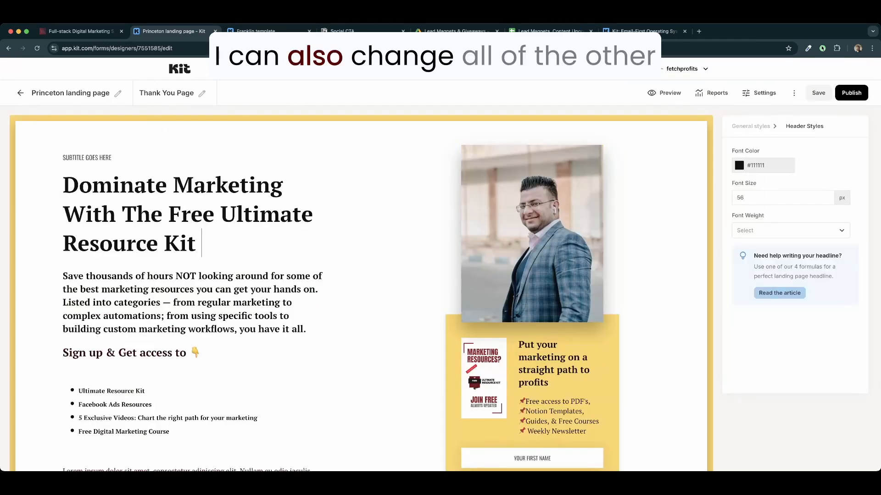
# Step: Replace the portrait above the sign-up form with the photo of the smiling man in a red shirt
pyautogui.scroll(-3, 532, 193)
pyautogui.scroll(1, 532, 193)
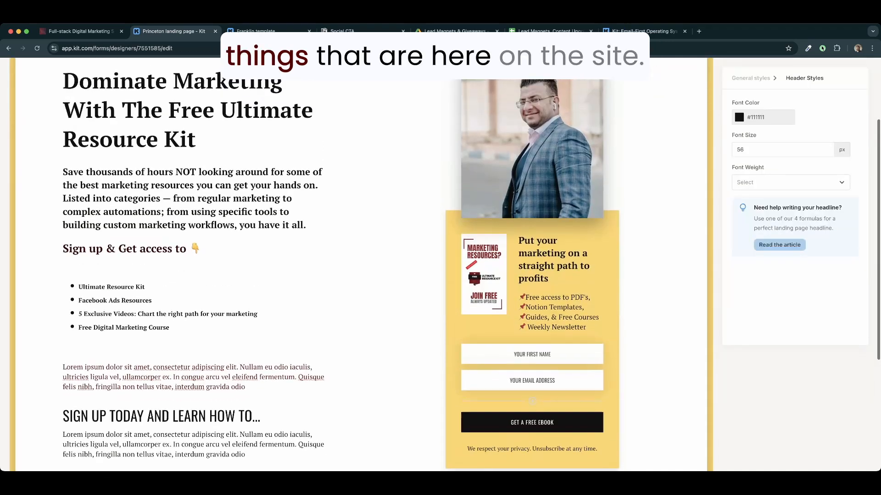
pyautogui.click(532, 174)
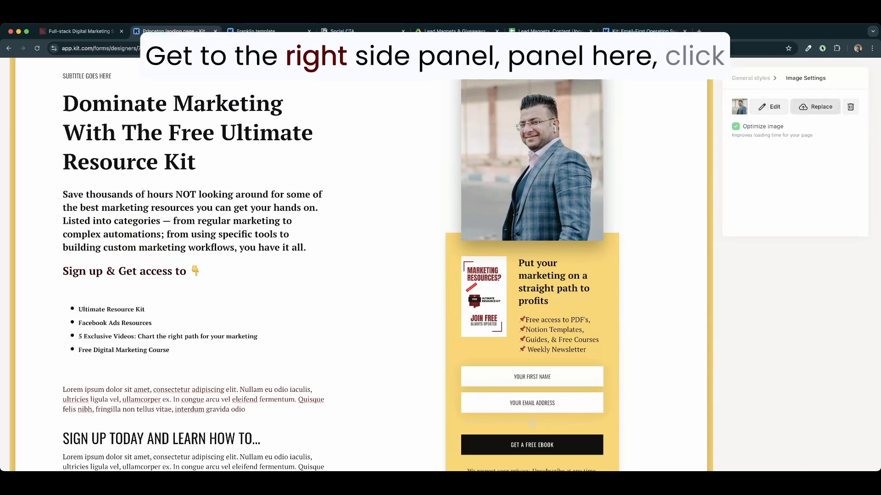
pyautogui.click(815, 107)
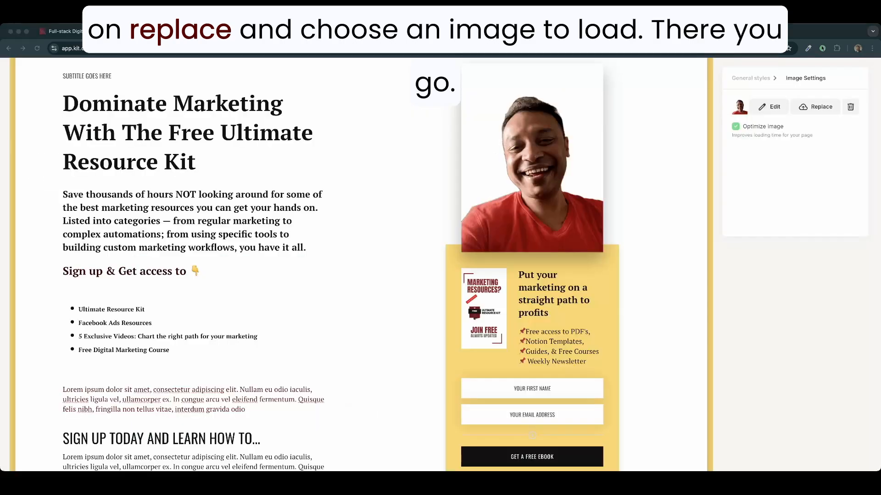
# Step: Set the page's heading and body fonts to Inter, the accents and form font to Poppins, and the border color to #591003
pyautogui.scroll(-5, 358, 266)
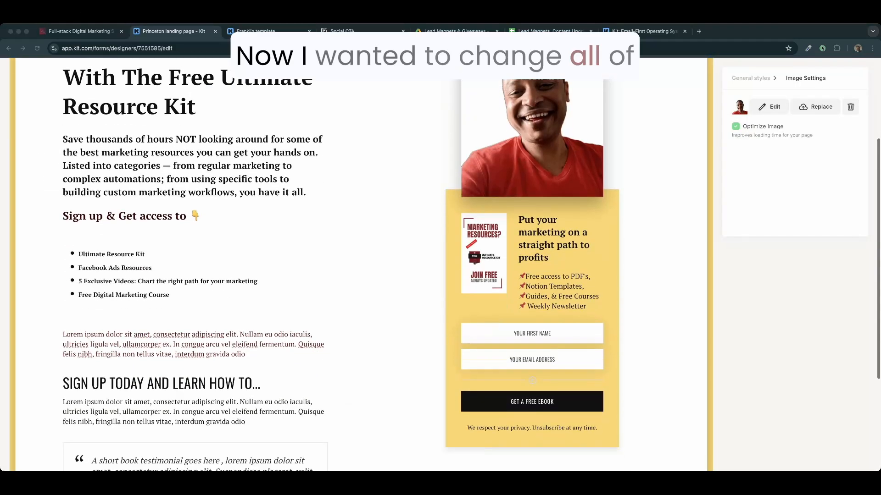
pyautogui.scroll(6, 358, 266)
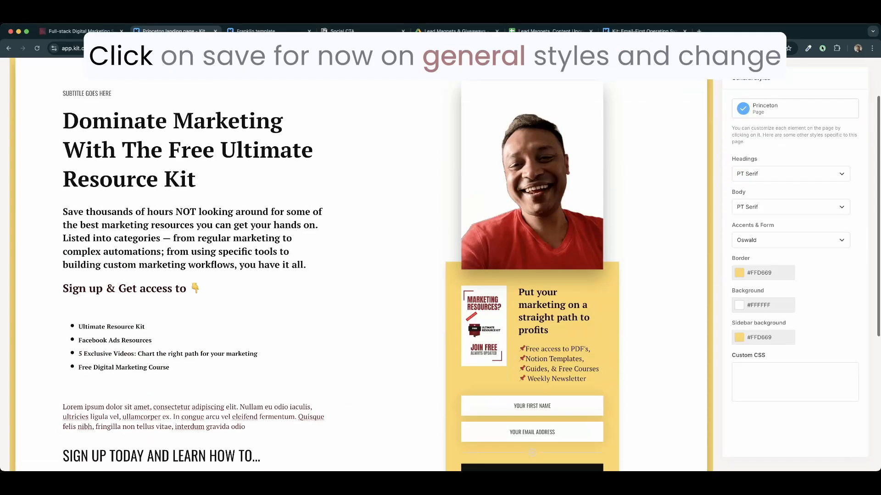
pyautogui.scroll(2, 358, 266)
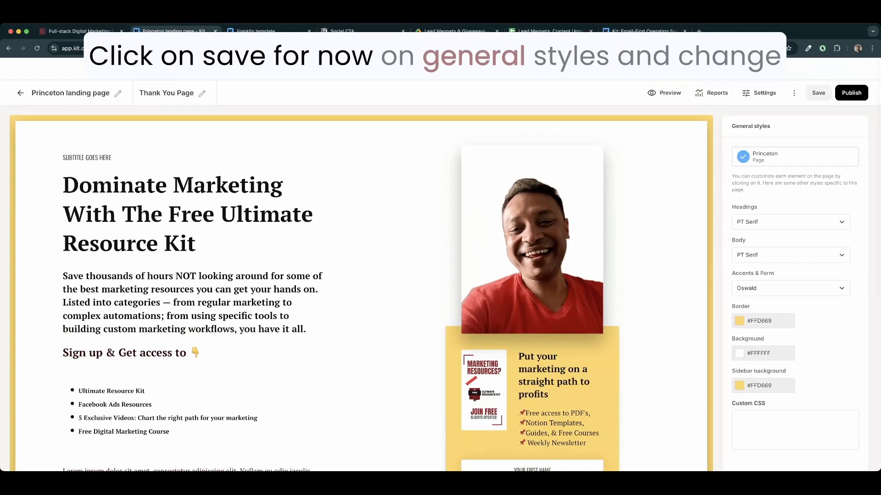
pyautogui.scroll(-2, 358, 266)
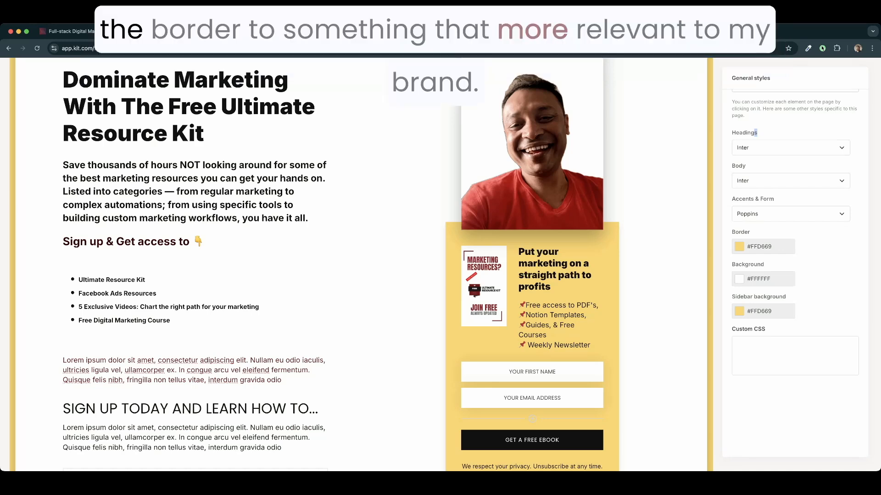
pyautogui.click(740, 247)
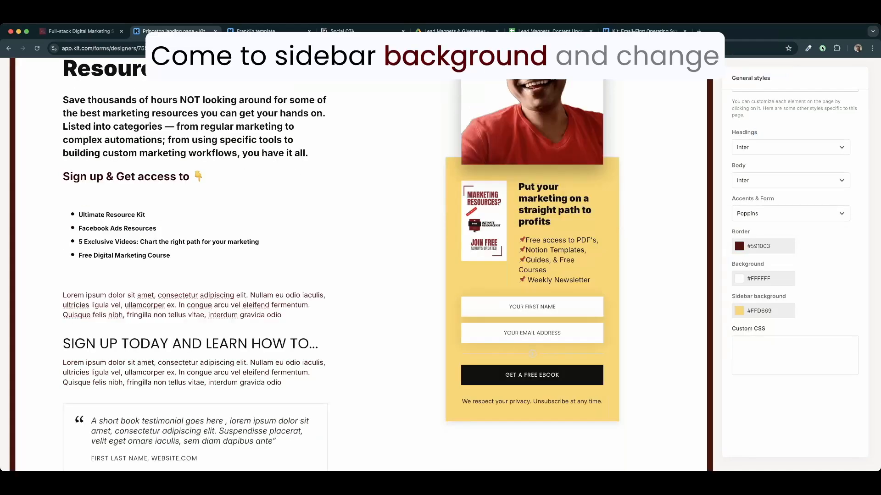
# Step: Try a #591003 sidebar background with white text in the sign-up form
pyautogui.scroll(-1, 762, 307)
pyautogui.click(740, 306)
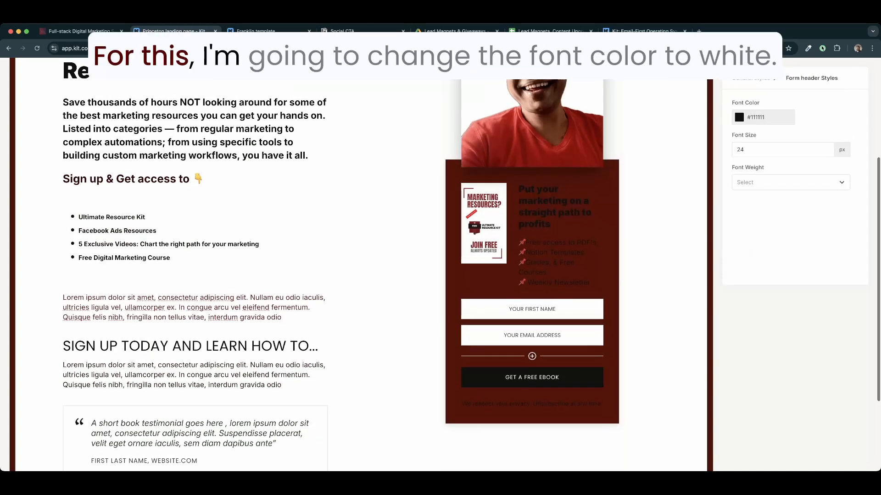
pyautogui.tripleClick(555, 206)
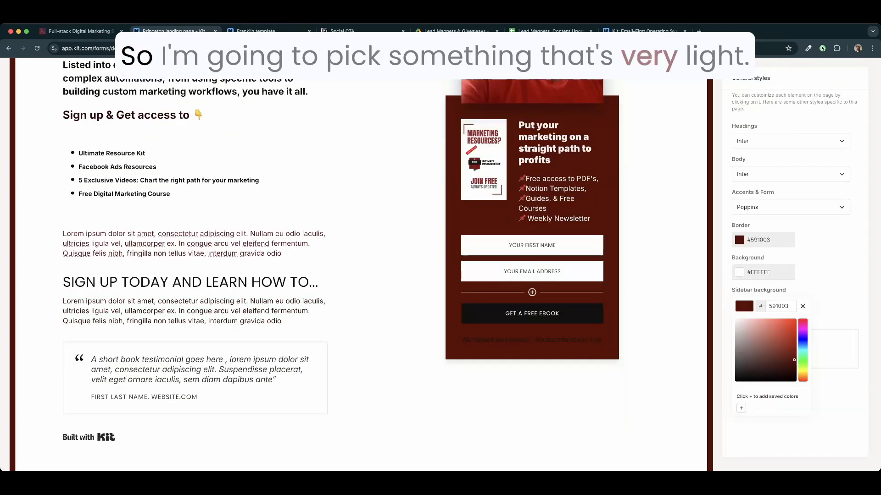
# Step: Give the sign-up form a light gray sidebar background, with black header text and #666262 content text
pyautogui.click(764, 321)
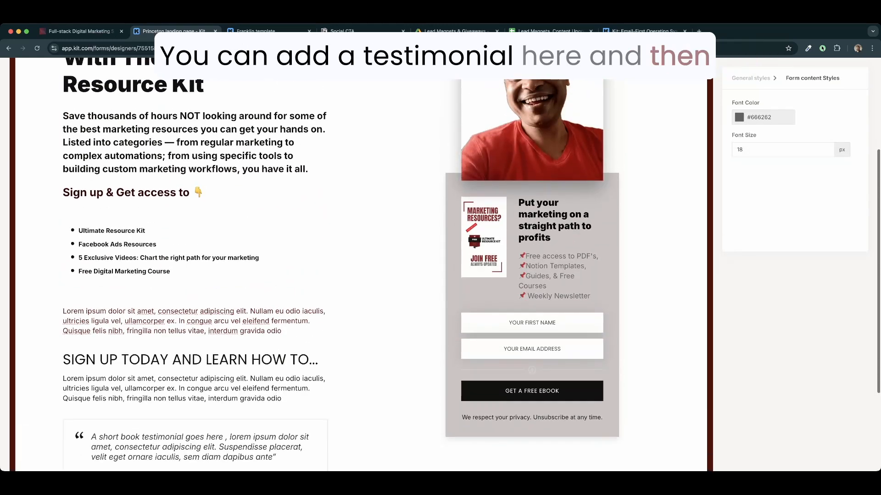
# Step: Change the sign-up form's button text to "Get free access now"
pyautogui.scroll(6, 533, 271)
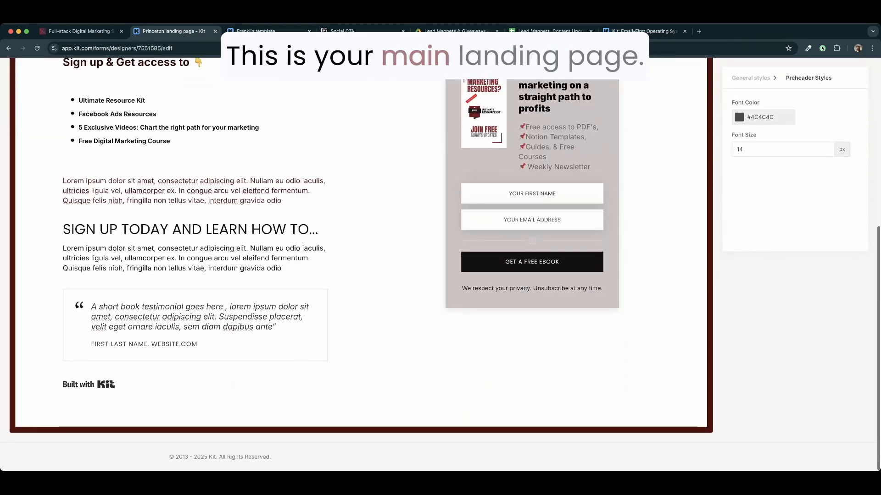
pyautogui.scroll(3, 440, 265)
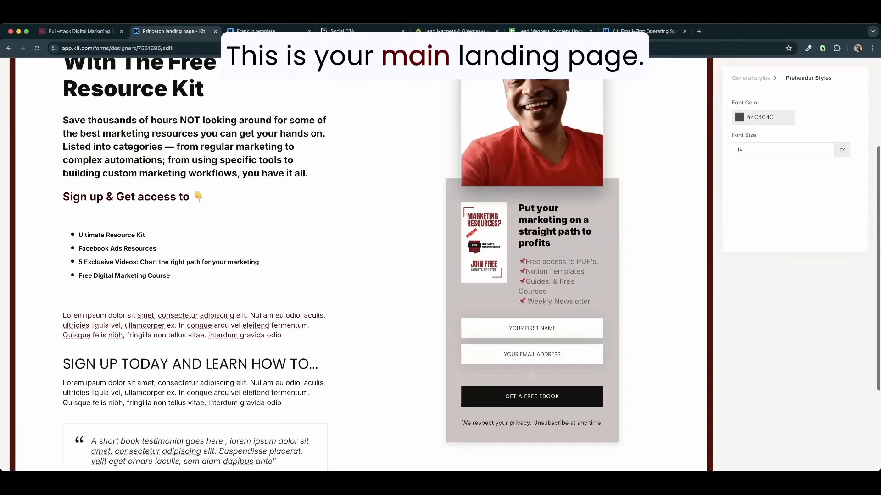
pyautogui.scroll(-4, 532, 233)
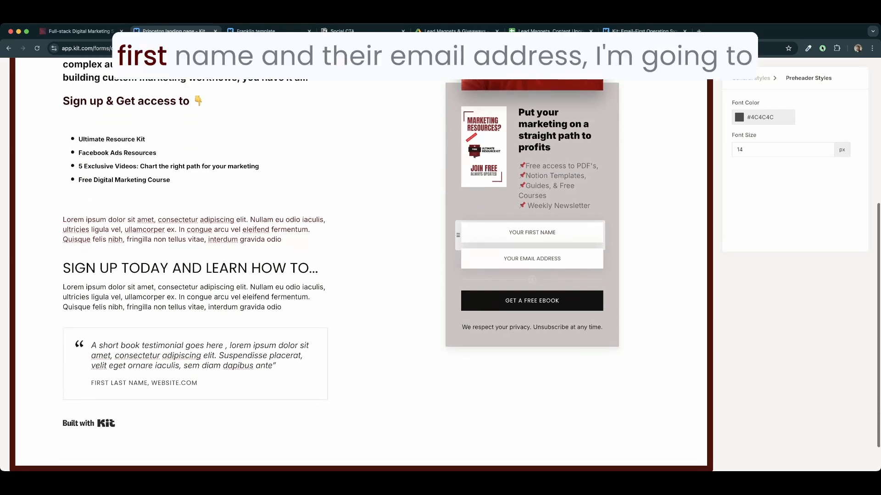
pyautogui.click(532, 233)
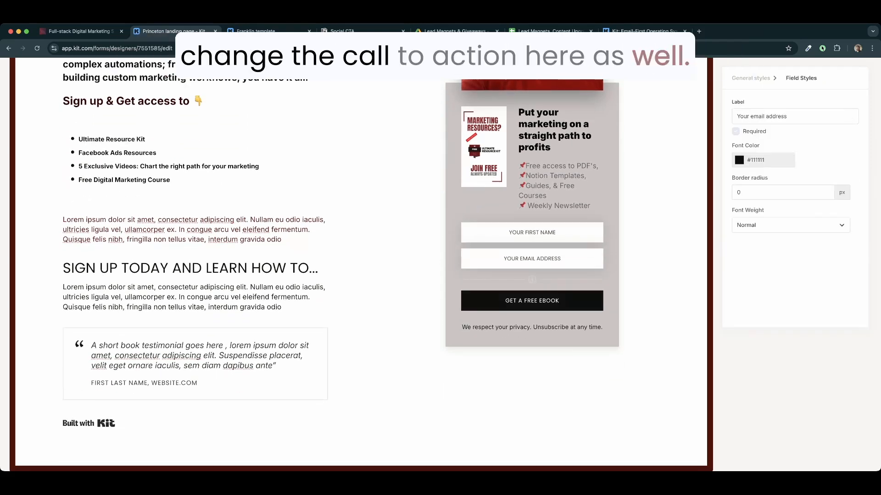
pyautogui.click(520, 301)
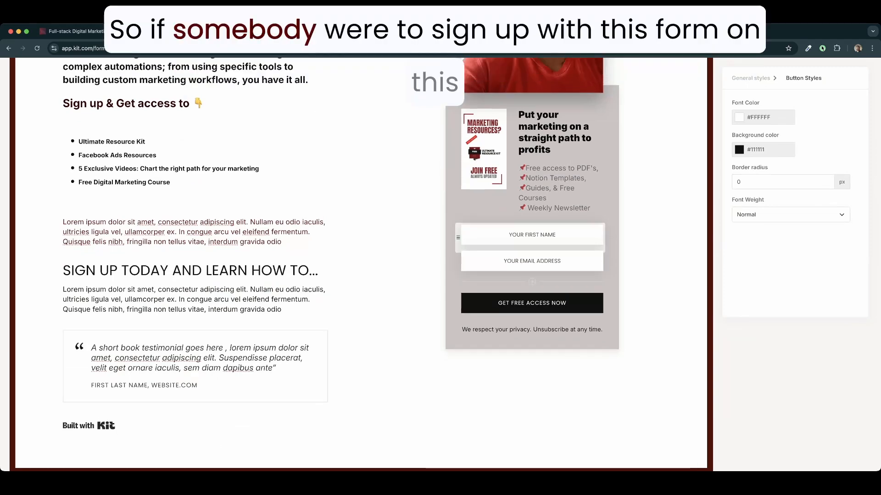
# Step: Open the Thank You Page and change its headings font to Inter
pyautogui.scroll(5, 532, 261)
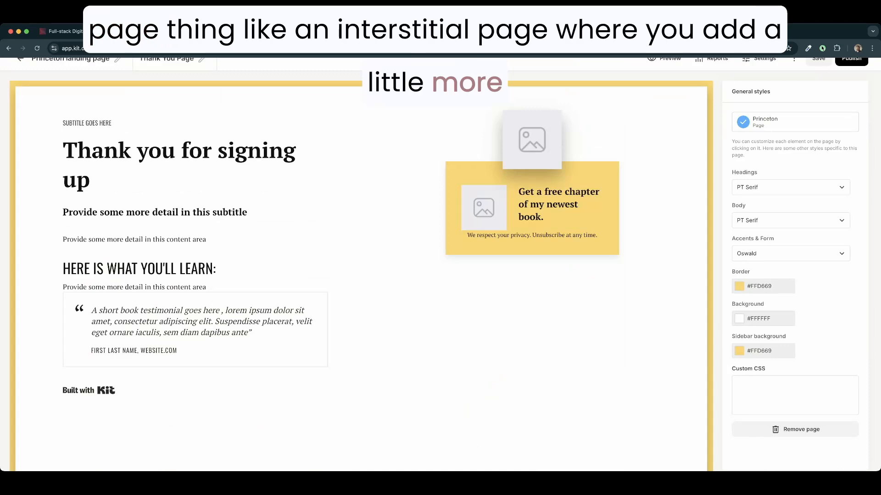
pyautogui.click(90, 180)
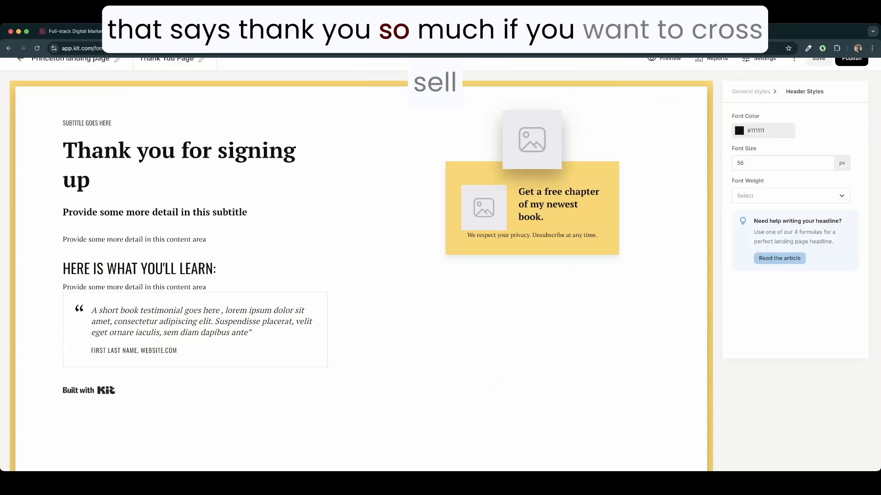
pyautogui.scroll(-1, 361, 270)
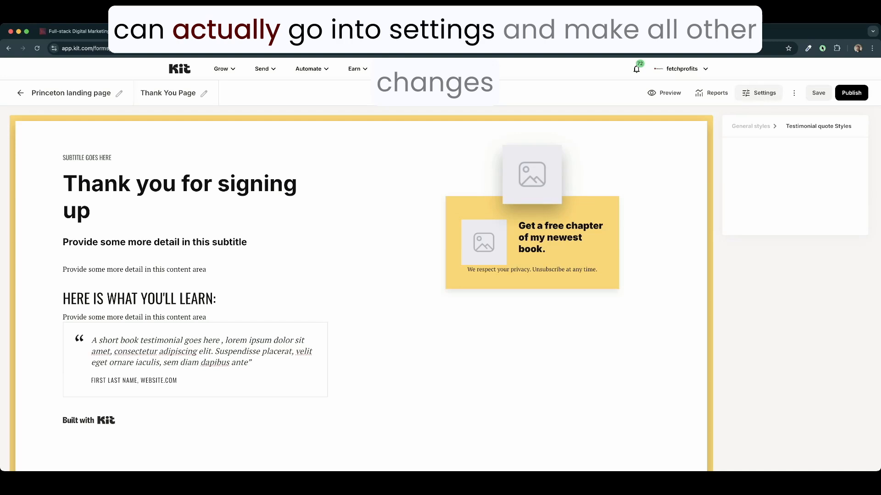
# Step: Open the landing page settings and review the general and domain name options
pyautogui.click(759, 93)
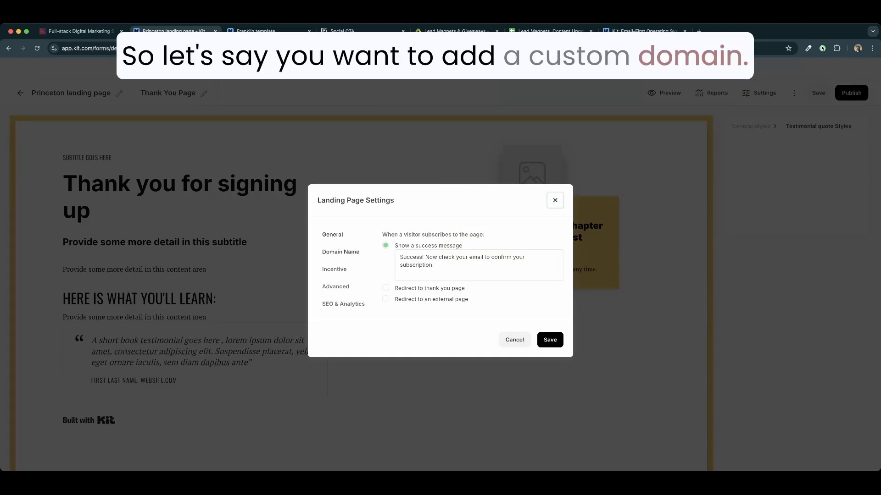
pyautogui.click(340, 252)
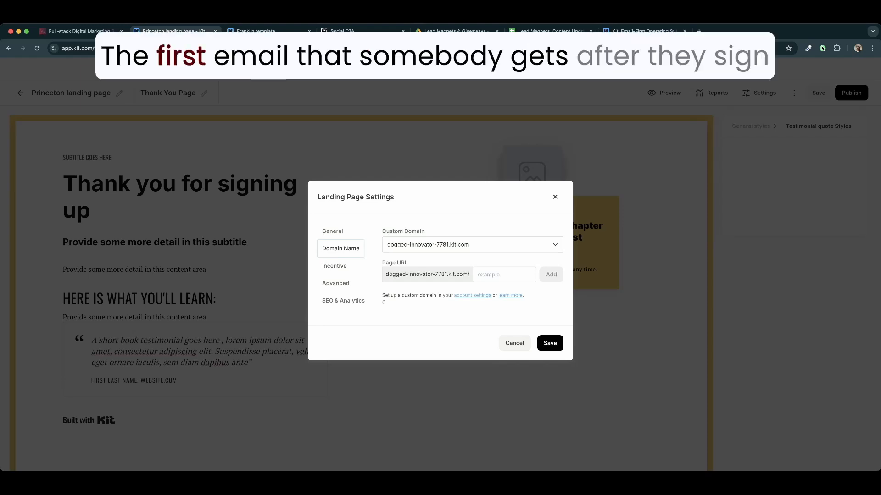
# Step: In the incentive email, set the background color of the "Confirm your subscription" button to #591003 and close the email editor
pyautogui.click(335, 266)
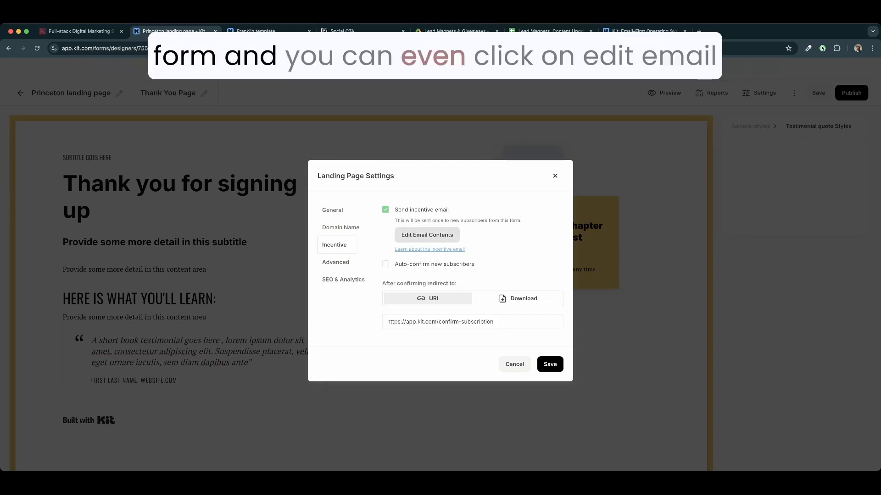
pyautogui.click(427, 235)
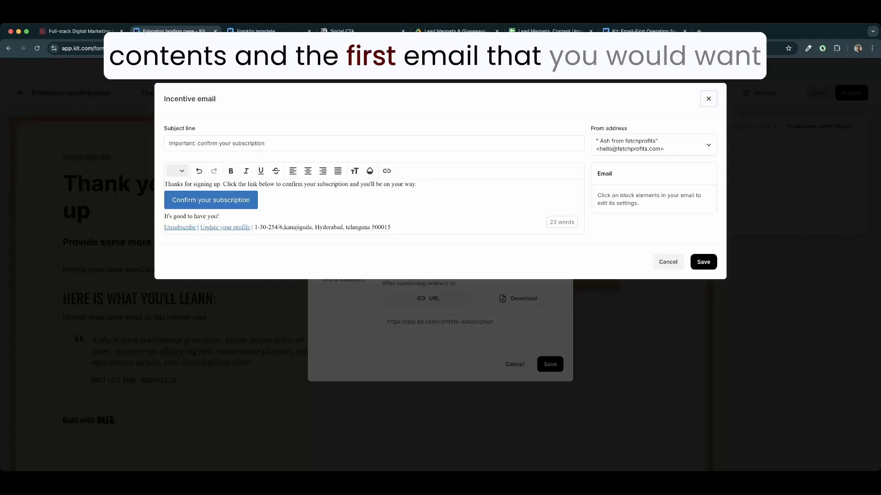
pyautogui.click(281, 184)
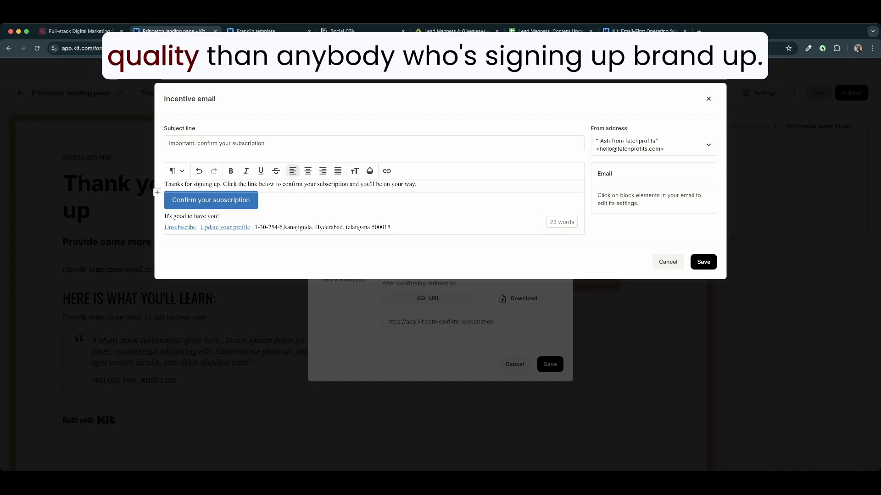
pyautogui.click(238, 201)
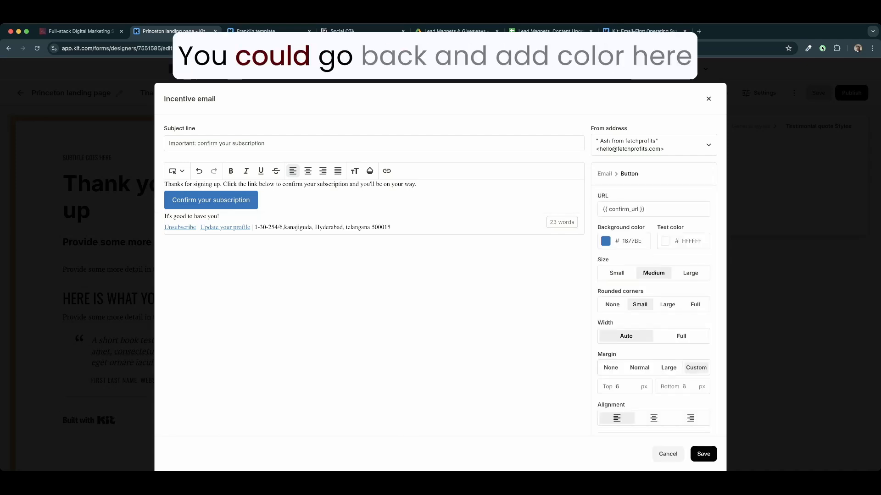
pyautogui.click(606, 241)
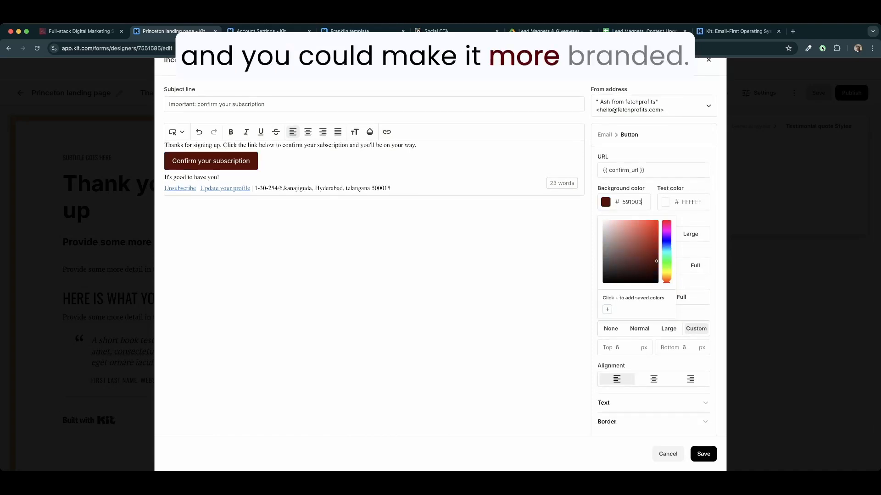
pyautogui.press('Escape')
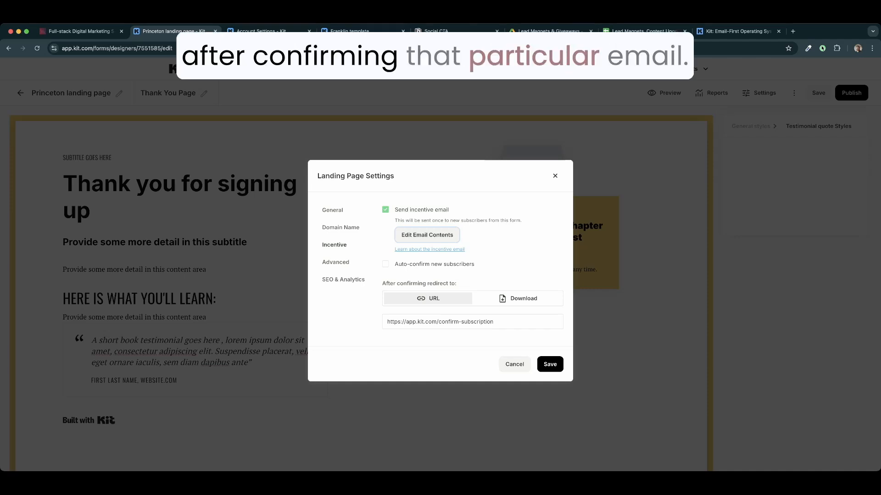
# Step: Try the Download option for what subscribers get after confirming, and return the redirect to URL
pyautogui.click(518, 299)
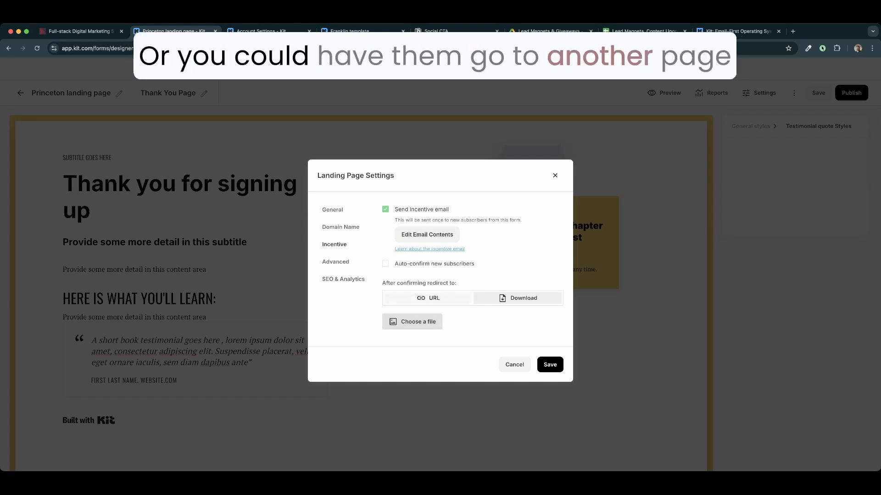
pyautogui.click(427, 298)
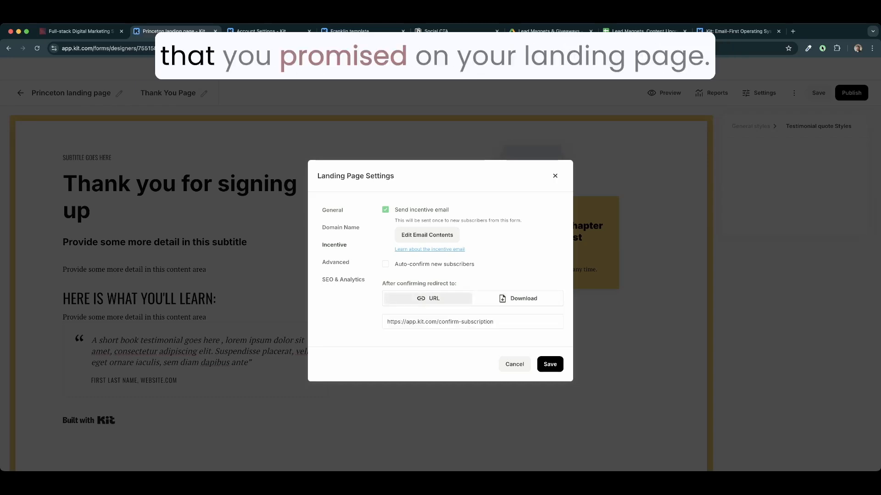
# Step: Review the Advanced and SEO & Analytics settings, including the analytics integrations, and close the settings without saving
pyautogui.click(335, 262)
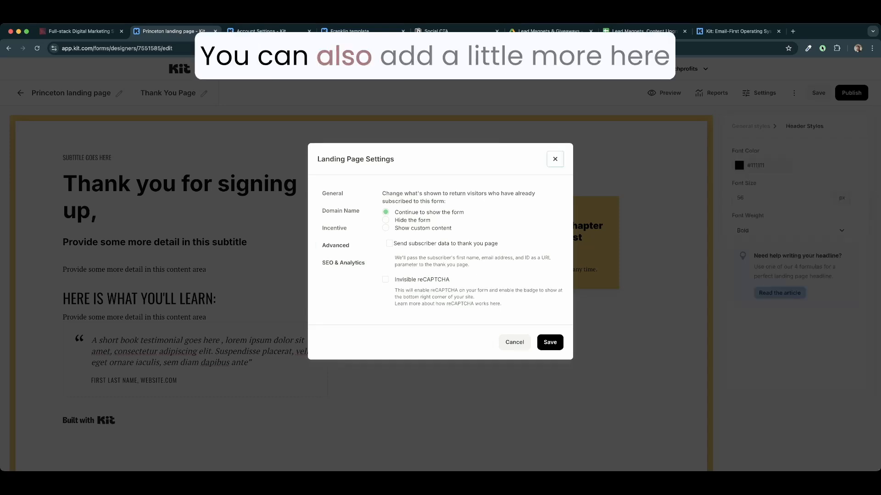
pyautogui.click(343, 266)
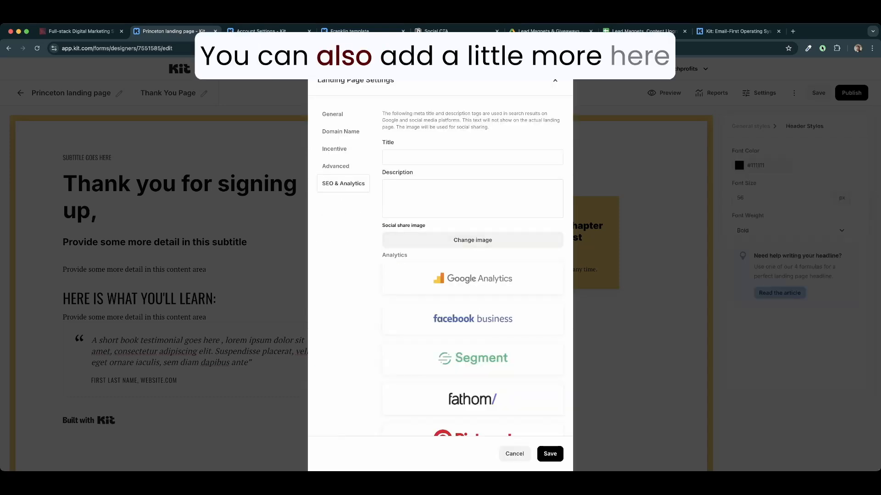
pyautogui.scroll(-4, 473, 275)
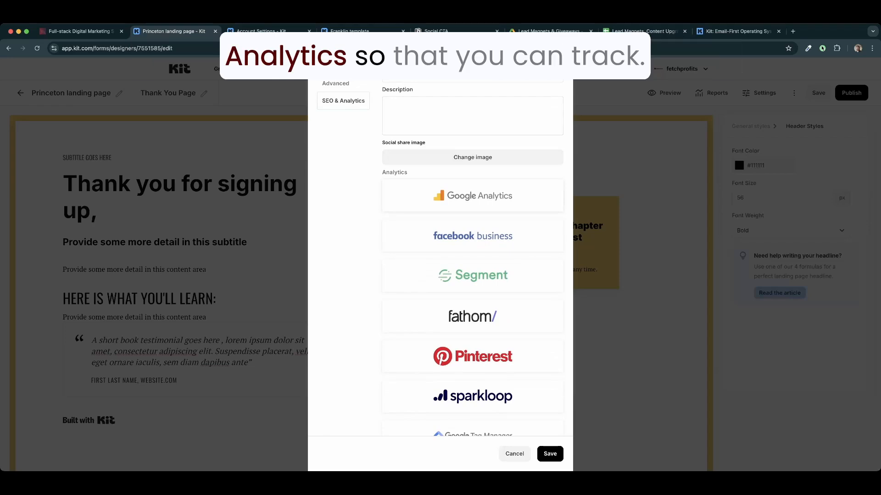
pyautogui.scroll(-2, 473, 275)
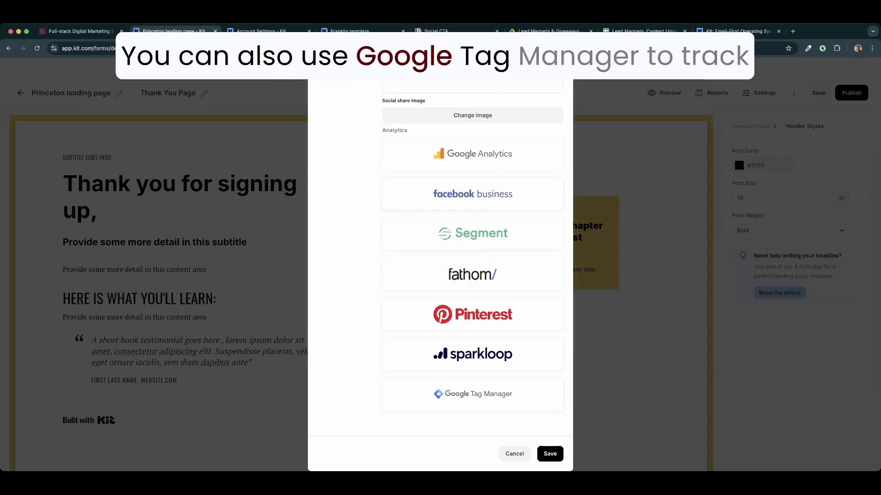
pyautogui.click(514, 454)
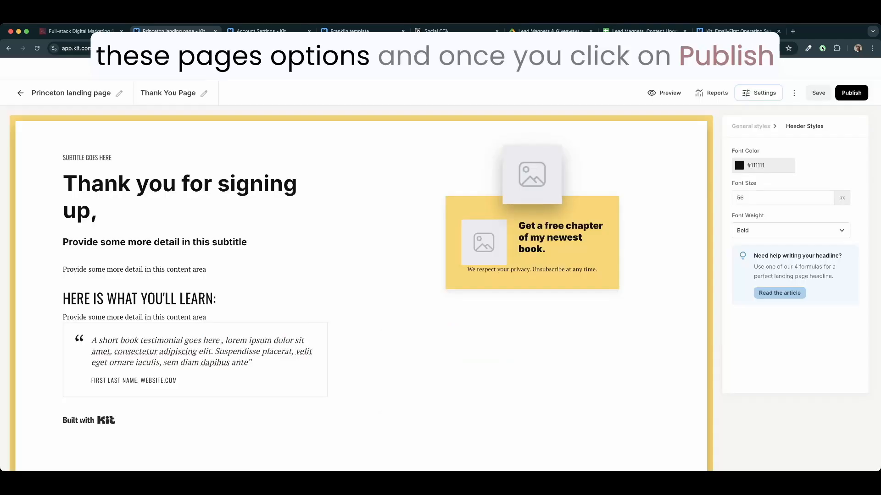